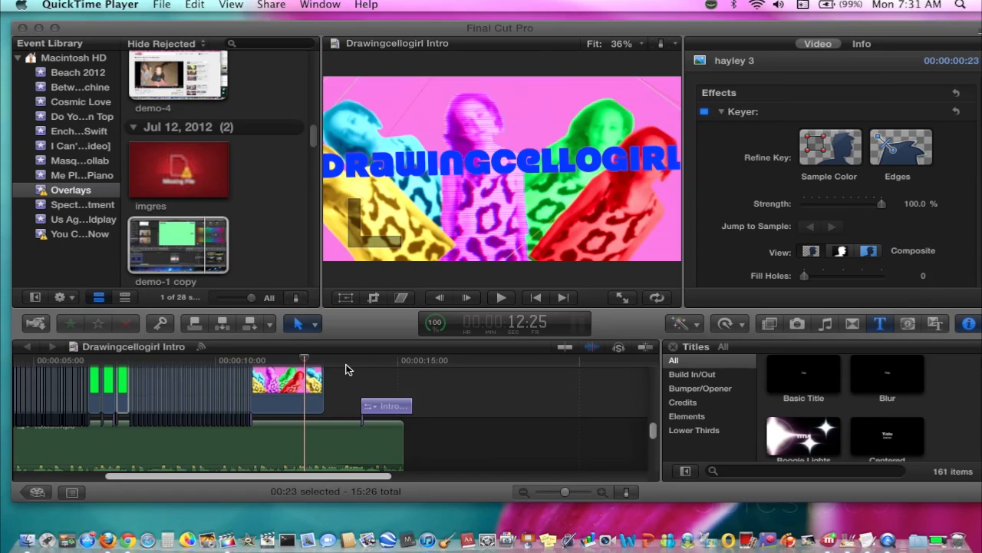
- Move the playhead to 11:51 in the Drawingcellogirl Intro timeline to examine the coloured copies of the girl
{"action": "left_click", "coordinate": [305, 369]}
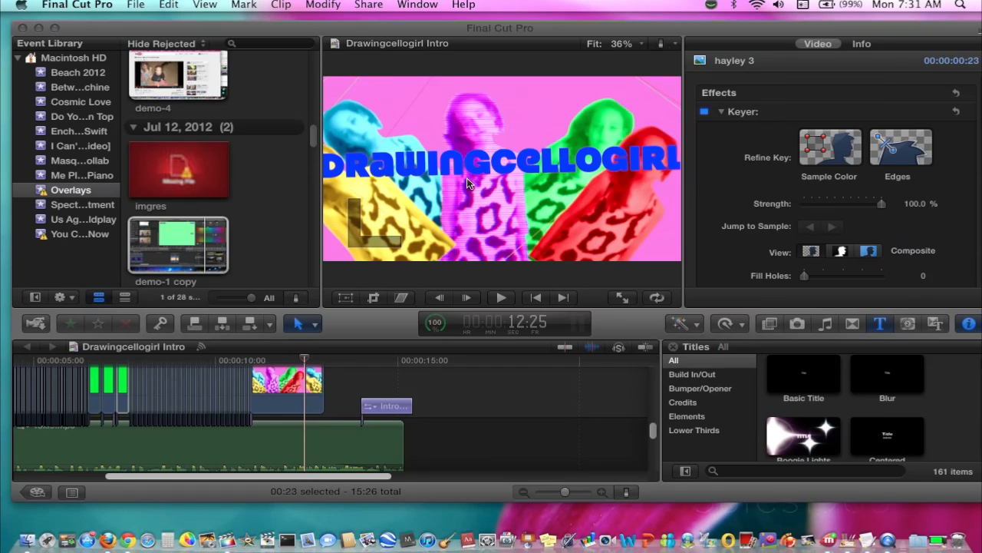
{"action": "left_click", "coordinate": [464, 29]}
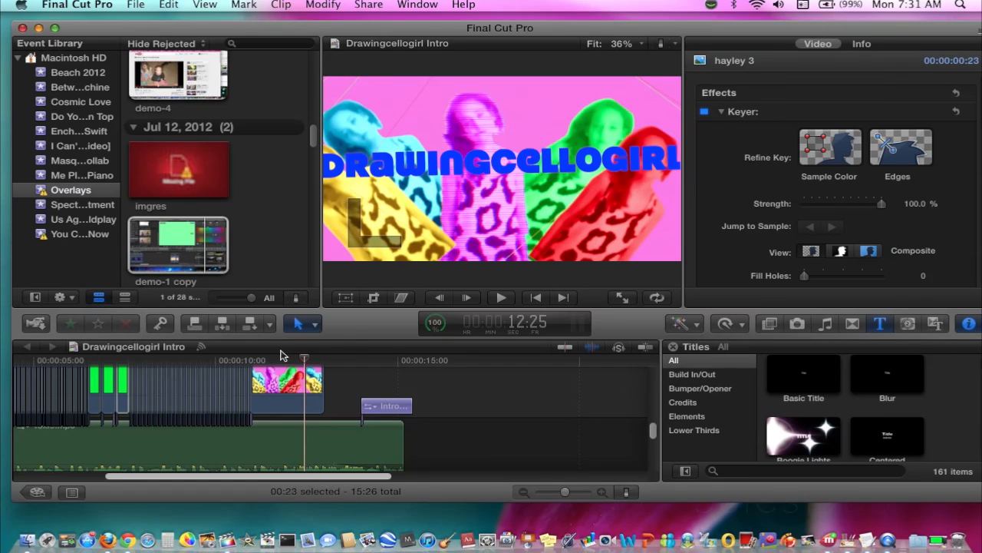
{"action": "left_click", "coordinate": [303, 360]}
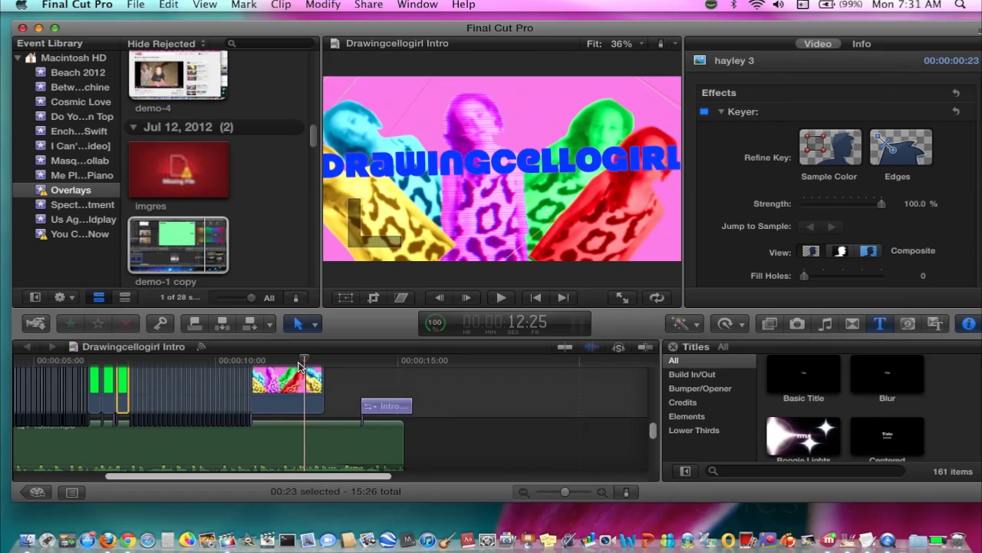
{"action": "left_click_drag", "start_coordinate": [299, 366], "coordinate": [282, 379]}
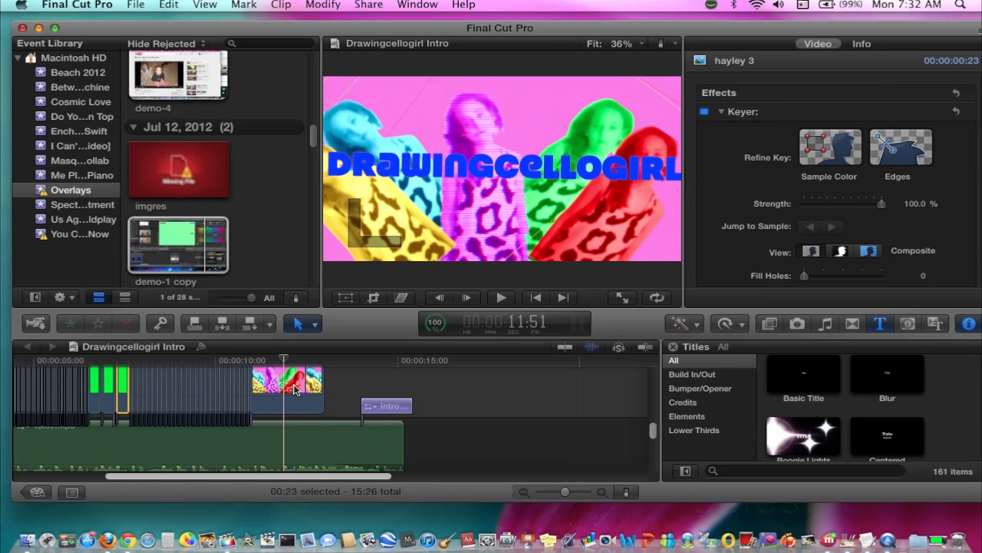
- Minimise Final Cut Pro, then open the black-and-white screenshot of the girl from the desktop in an enlarged Preview window
{"action": "left_click", "coordinate": [39, 29]}
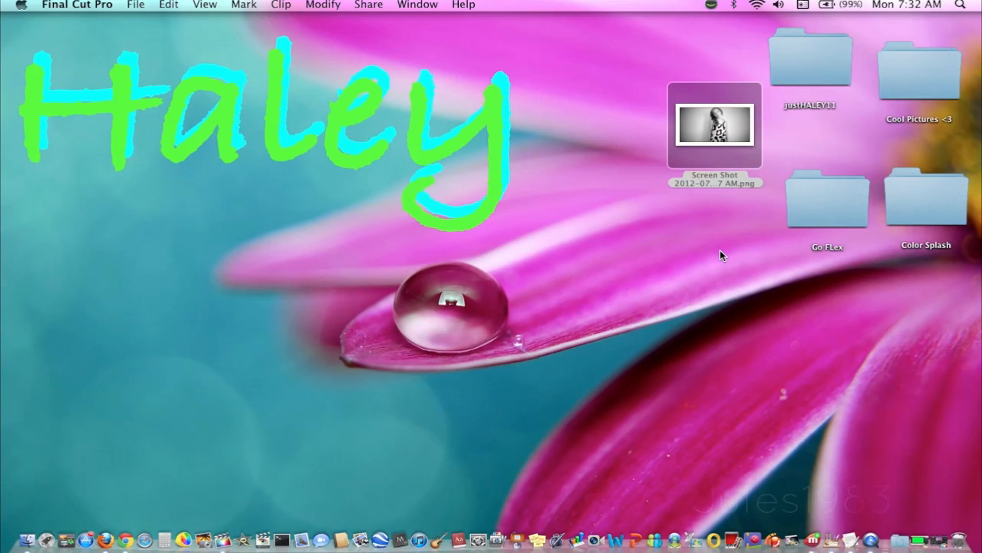
{"action": "left_click", "coordinate": [720, 134]}
{"action": "double_click", "coordinate": [720, 135]}
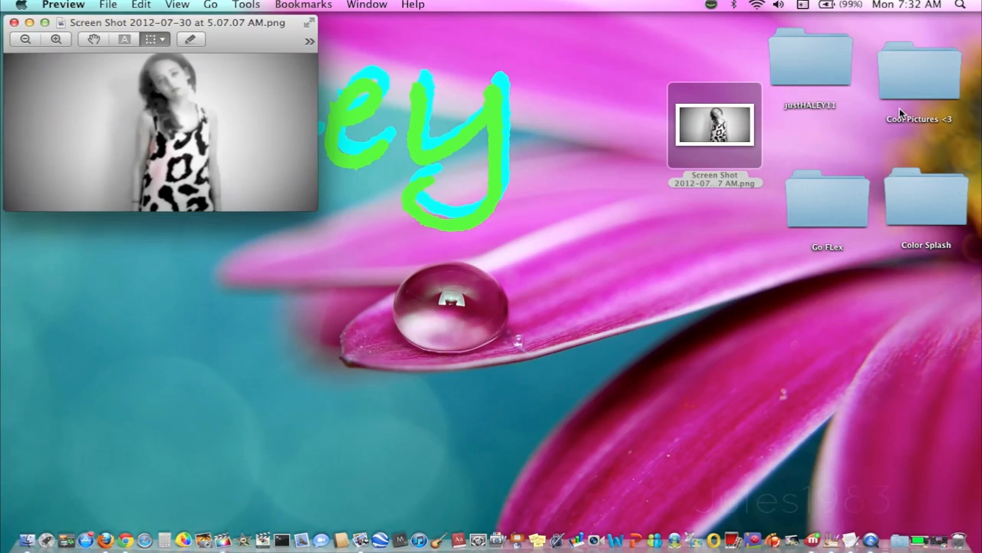
{"action": "left_click_drag", "start_coordinate": [240, 29], "coordinate": [551, 81]}
{"action": "mouse_move", "coordinate": [630, 261]}
{"action": "left_mouse_down"}
{"action": "mouse_move", "coordinate": [661, 313]}
{"action": "mouse_move", "coordinate": [685, 313]}
{"action": "mouse_move", "coordinate": [625, 280]}
{"action": "left_mouse_up"}
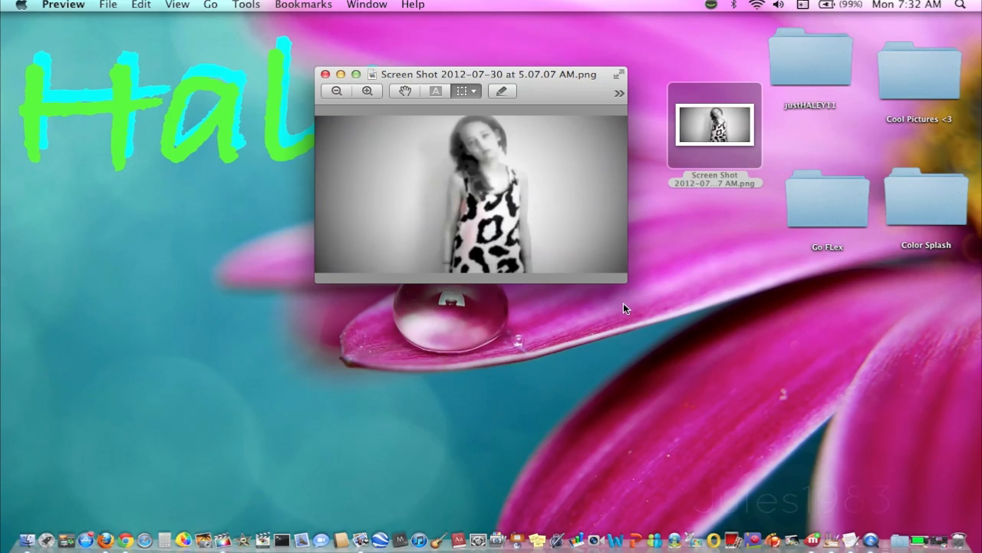
{"action": "left_click_drag", "start_coordinate": [626, 281], "coordinate": [676, 314]}
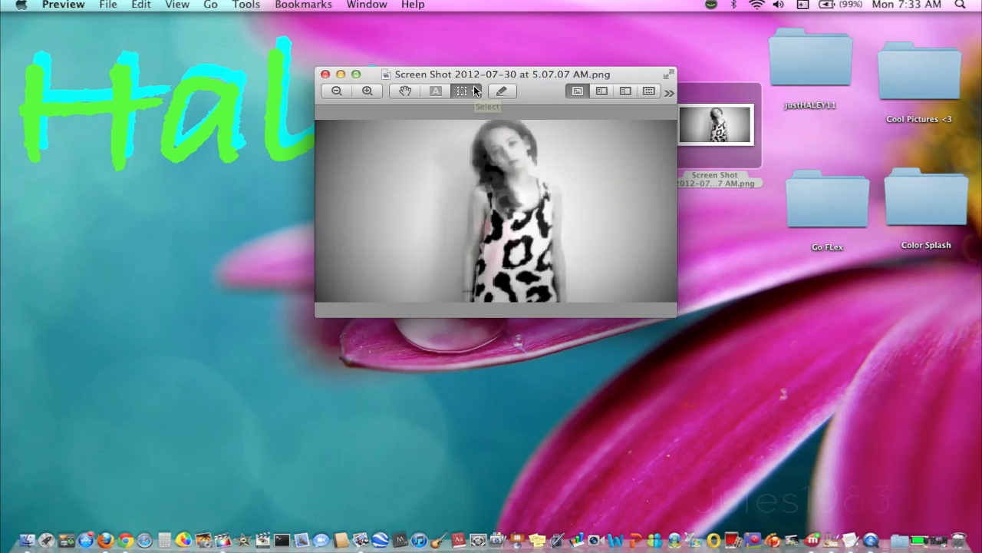
- Trace the girl's outline in the enlarged screenshot with the Lasso Selection tool
{"action": "left_click", "coordinate": [474, 91]}
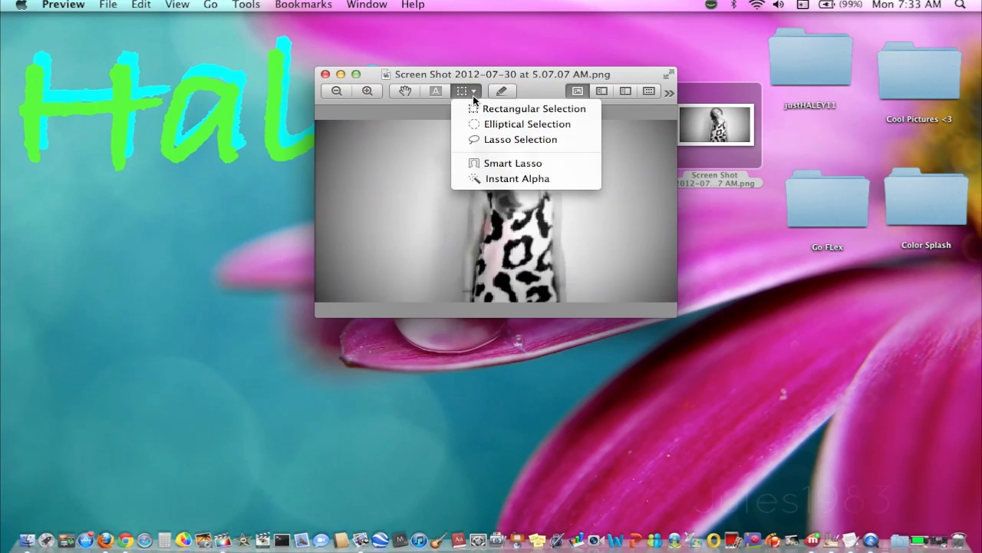
{"action": "left_click", "coordinate": [492, 141]}
{"action": "left_click_drag", "start_coordinate": [672, 319], "coordinate": [764, 412]}
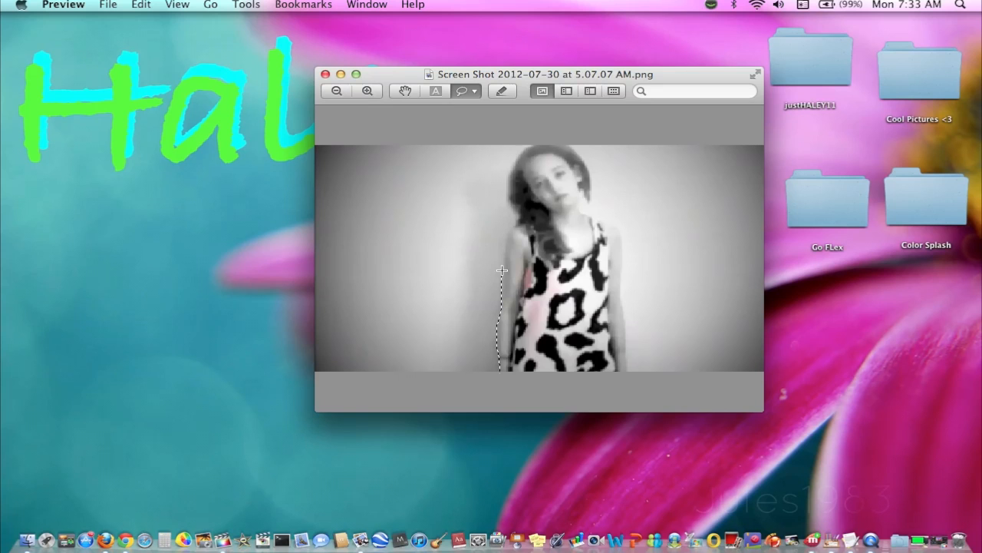
{"action": "mouse_move", "coordinate": [503, 250]}
{"action": "left_mouse_down"}
{"action": "mouse_move", "coordinate": [514, 221]}
{"action": "mouse_move", "coordinate": [506, 175]}
{"action": "left_mouse_up"}
- Copy the lassoed girl and minimise the screenshot window
{"action": "left_click", "coordinate": [142, 4]}
{"action": "left_click", "coordinate": [177, 69]}
{"action": "left_click", "coordinate": [342, 75]}
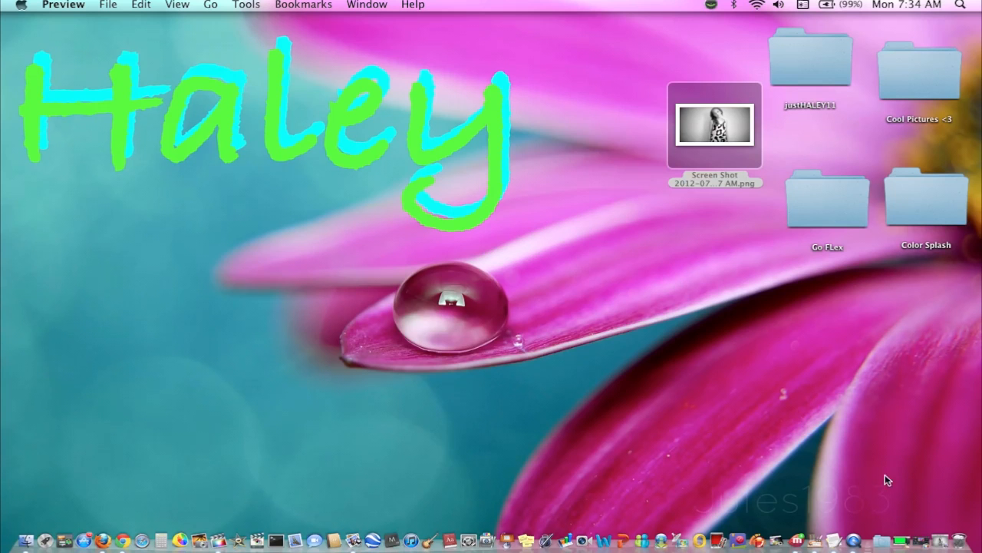
- Switch to Logoist, export the green rectangle as a PNG image named "Hayley 5" on the Desktop, and minimise the window
{"action": "left_click", "coordinate": [544, 208]}
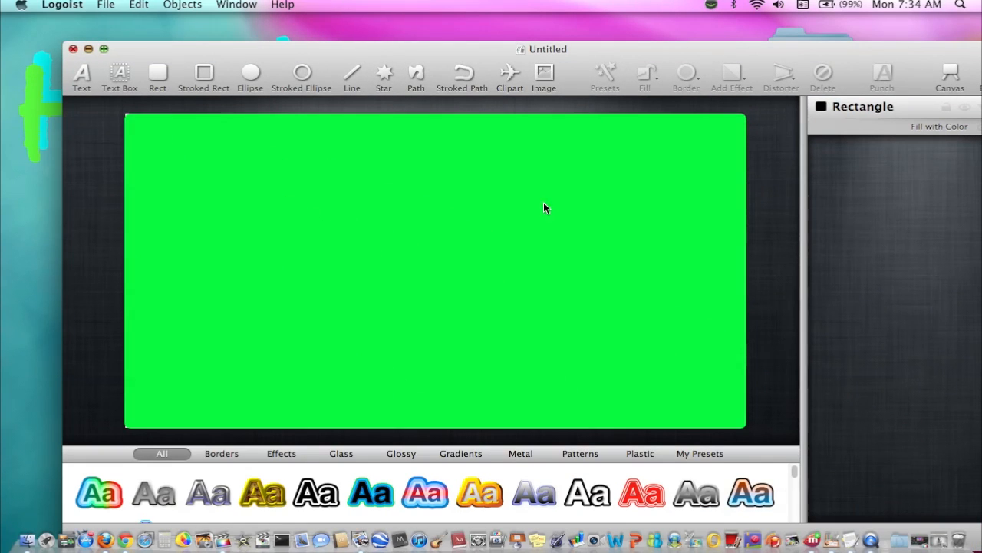
{"action": "left_click_drag", "start_coordinate": [311, 57], "coordinate": [316, 23]}
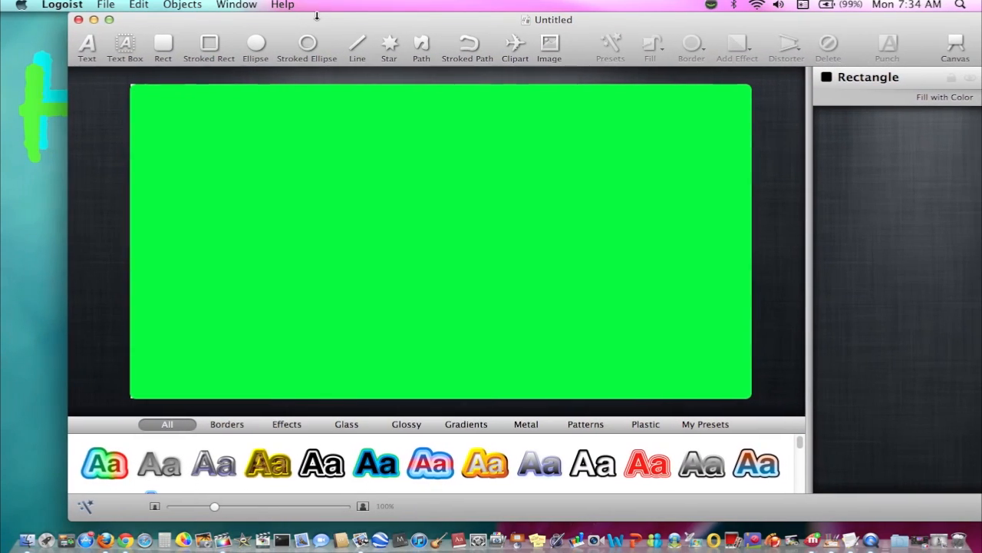
{"action": "left_click_drag", "start_coordinate": [640, 26], "coordinate": [490, 7]}
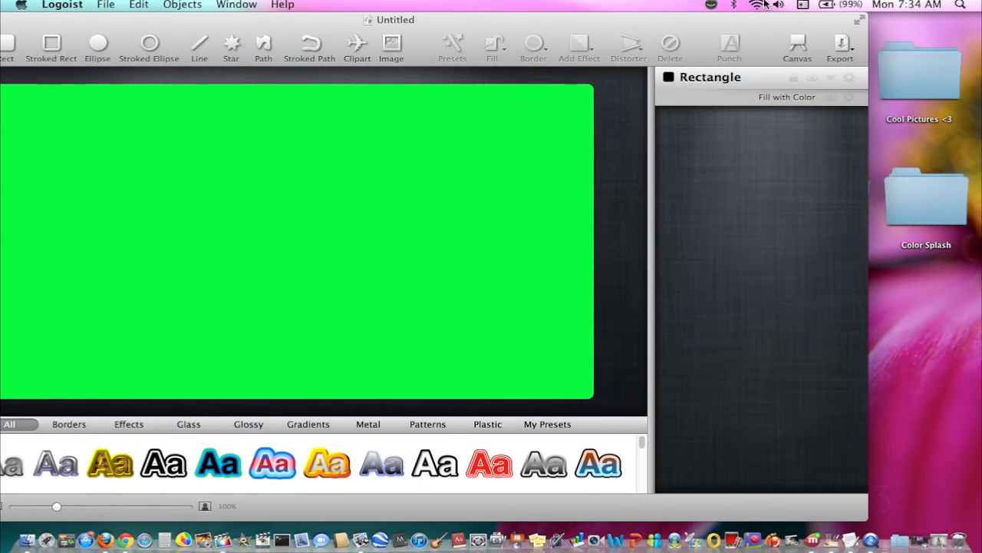
{"action": "left_click", "coordinate": [848, 49]}
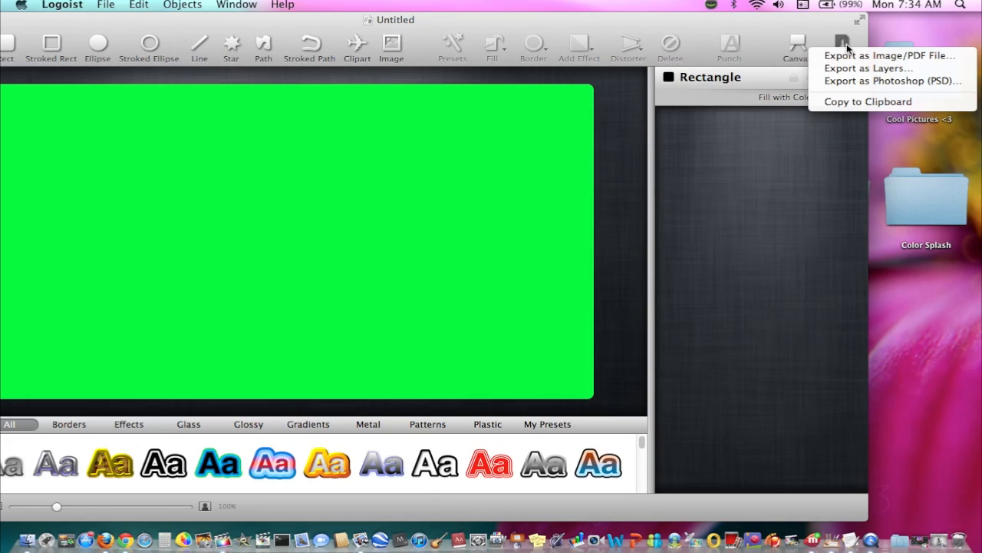
{"action": "left_click", "coordinate": [884, 55]}
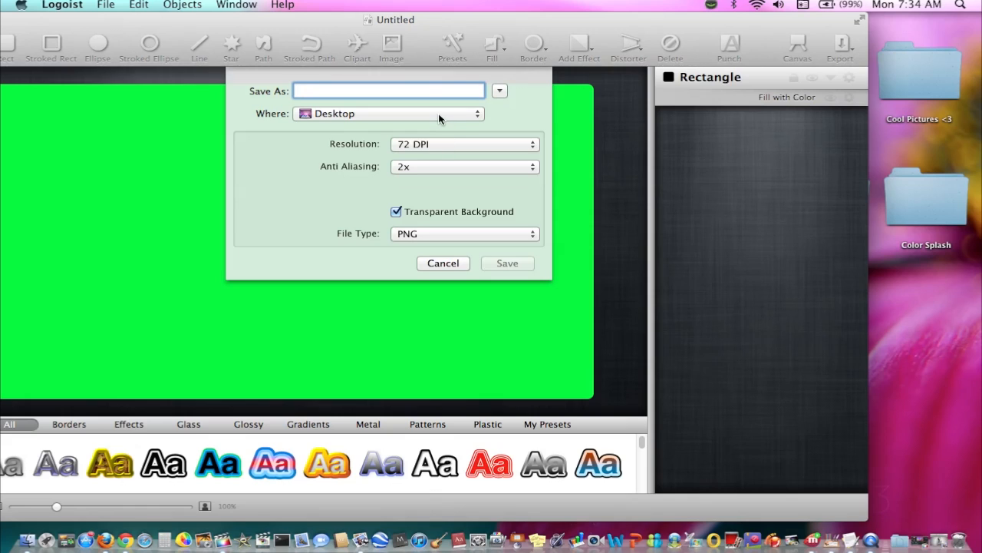
{"action": "type", "text": "Hayley 5"}
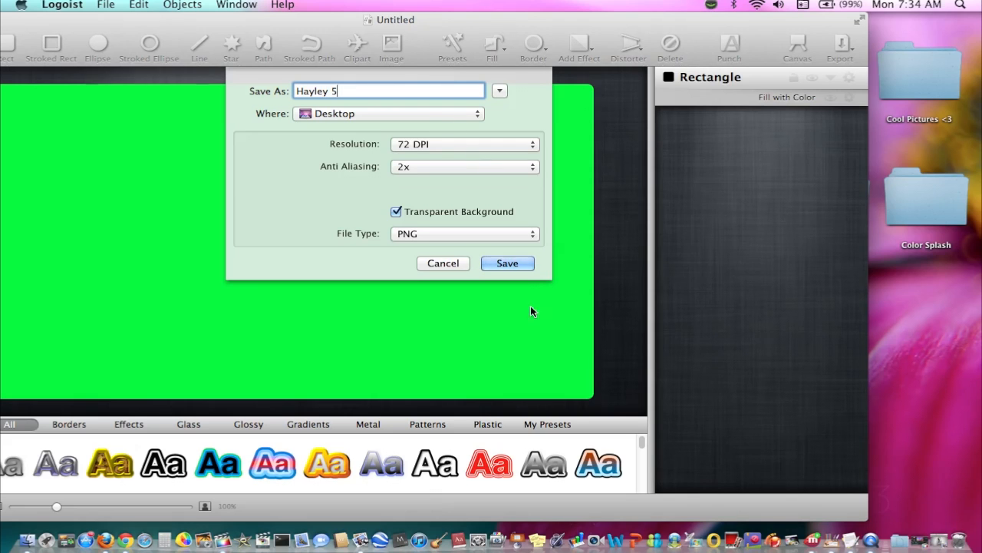
{"action": "left_click", "coordinate": [522, 267]}
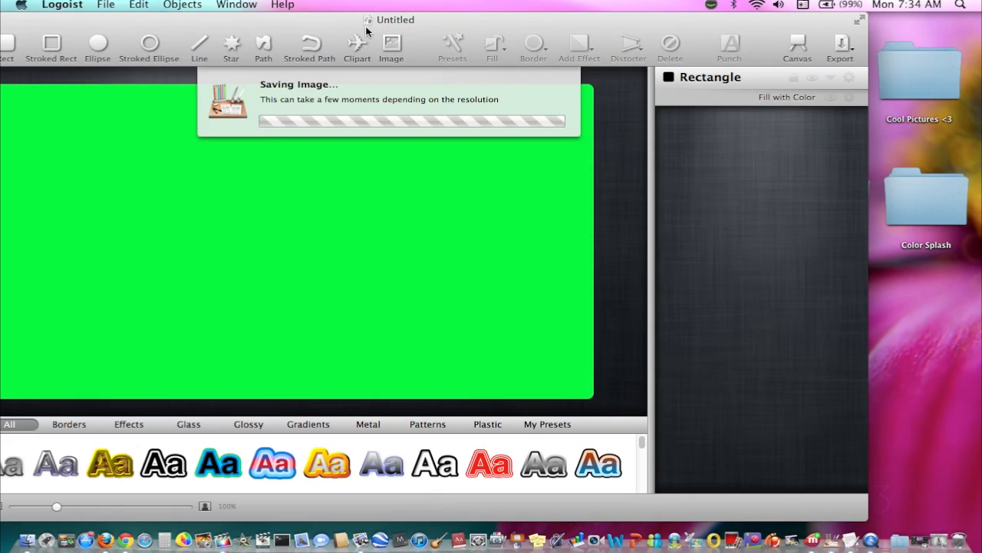
{"action": "left_click_drag", "start_coordinate": [366, 21], "coordinate": [546, 36]}
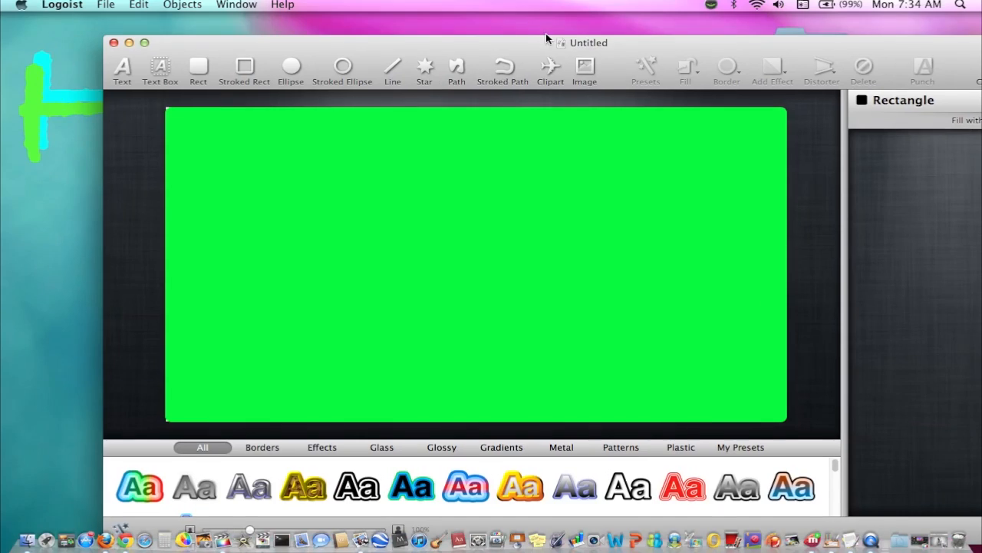
{"action": "left_click", "coordinate": [129, 43]}
- Open Hayley 5.png from the desktop in Preview and paste the copied cutout of the girl onto the green background
{"action": "left_click_drag", "start_coordinate": [909, 390], "coordinate": [683, 292]}
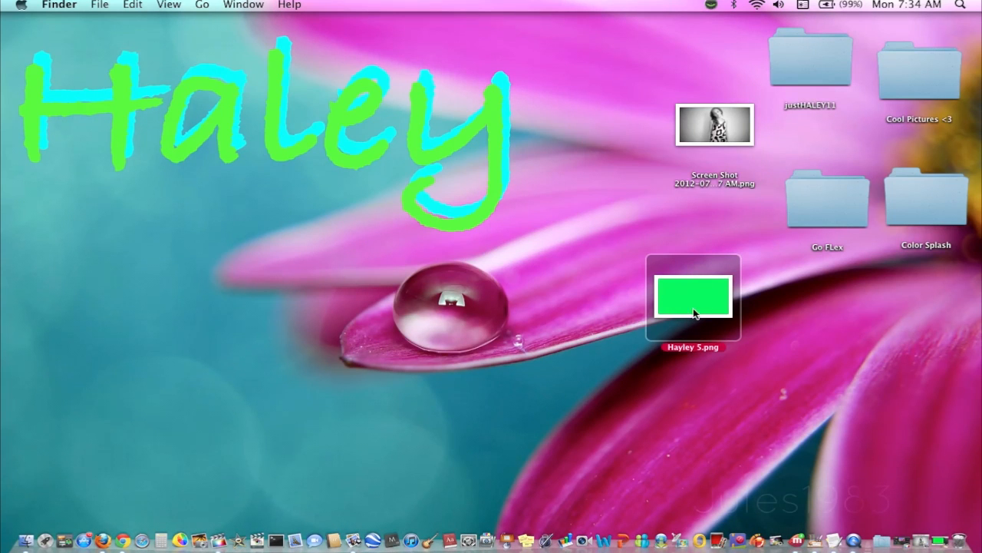
{"action": "double_click", "coordinate": [693, 295]}
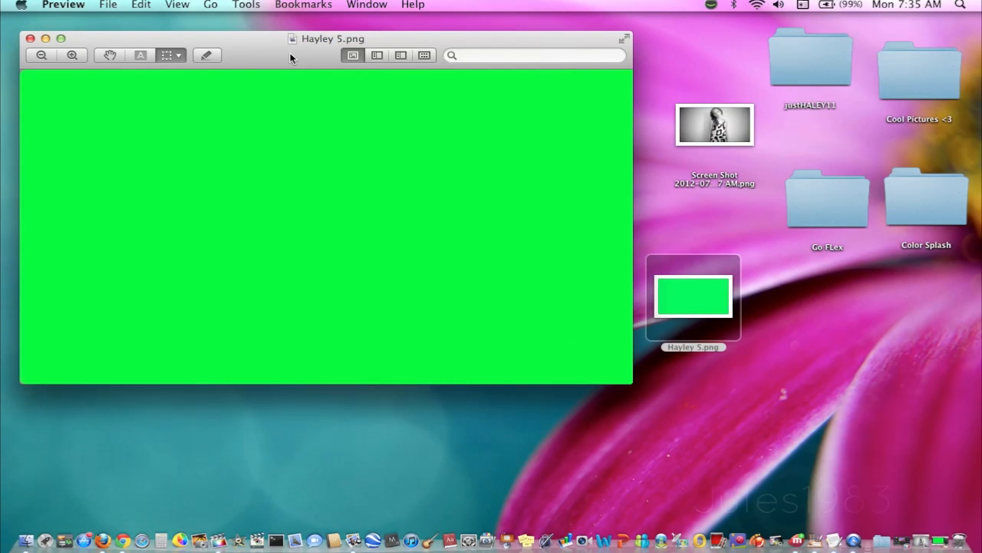
{"action": "left_click_drag", "start_coordinate": [290, 58], "coordinate": [509, 39]}
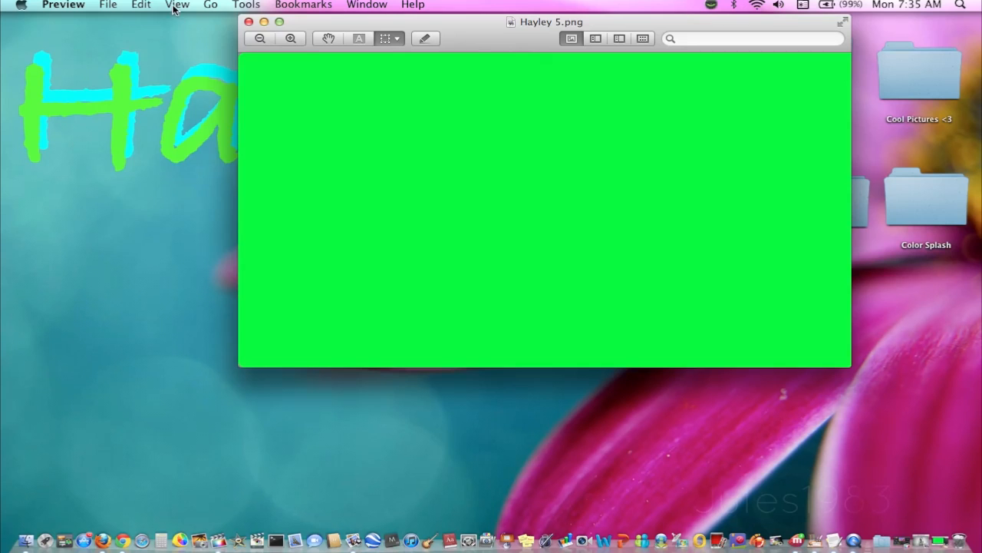
{"action": "left_click", "coordinate": [141, 5]}
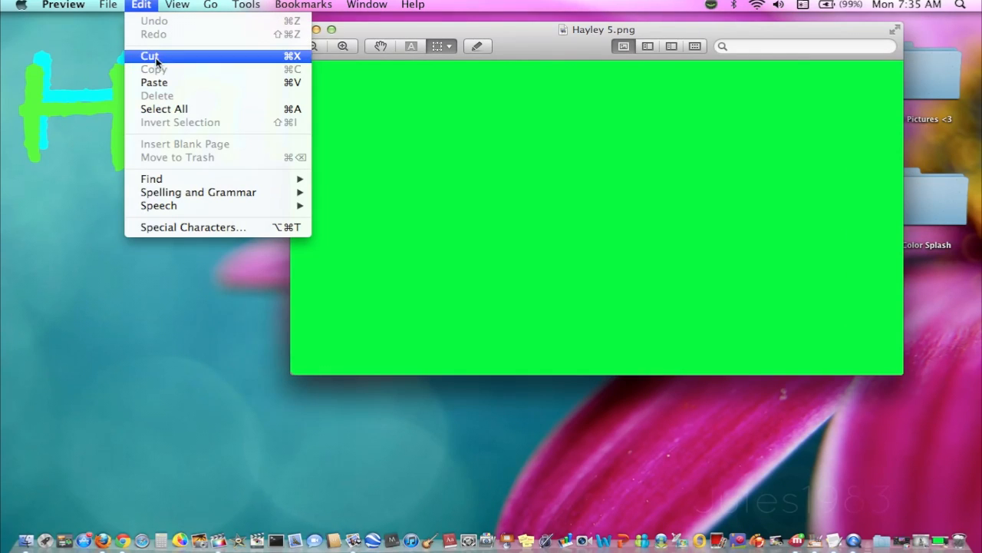
{"action": "left_click", "coordinate": [154, 83]}
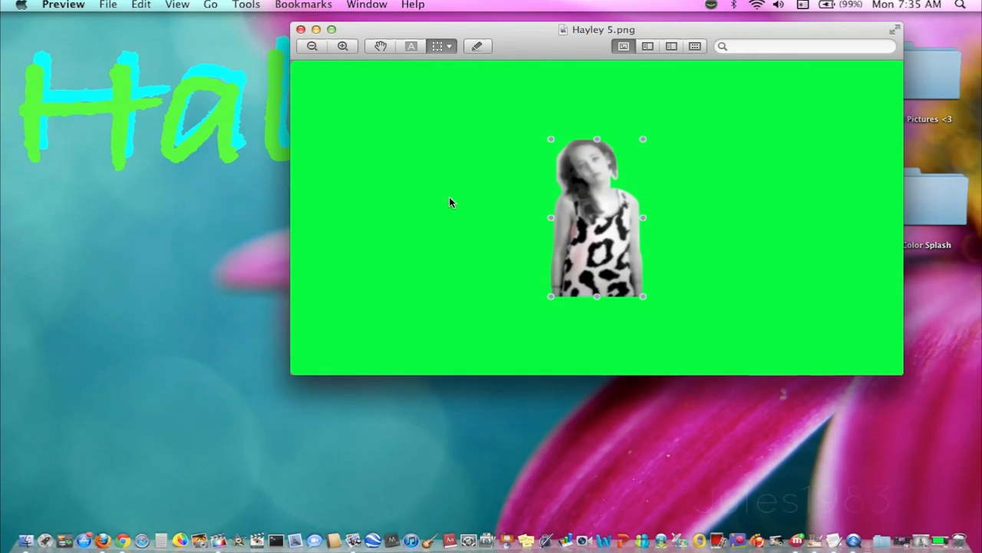
- Enlarge the pasted girl and place her centrally against the bottom edge of the green background
{"action": "left_click_drag", "start_coordinate": [643, 296], "coordinate": [669, 355]}
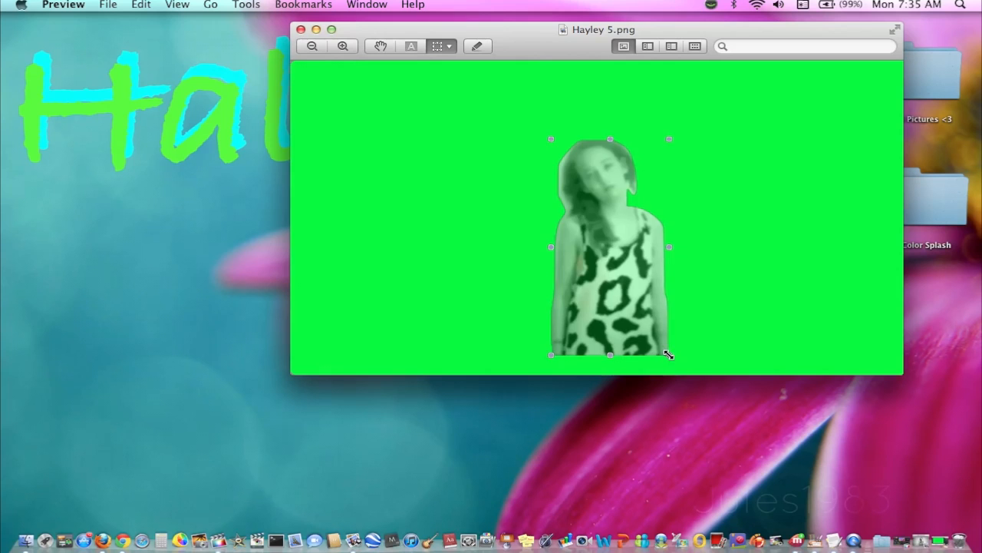
{"action": "left_click_drag", "start_coordinate": [631, 208], "coordinate": [612, 151]}
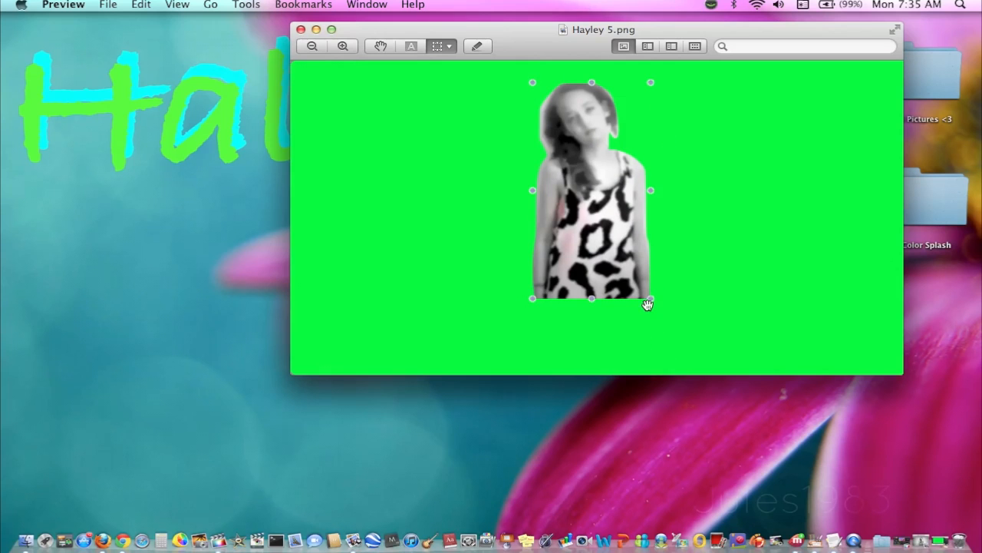
{"action": "left_click_drag", "start_coordinate": [651, 300], "coordinate": [658, 307]}
{"action": "left_click_drag", "start_coordinate": [613, 221], "coordinate": [629, 290]}
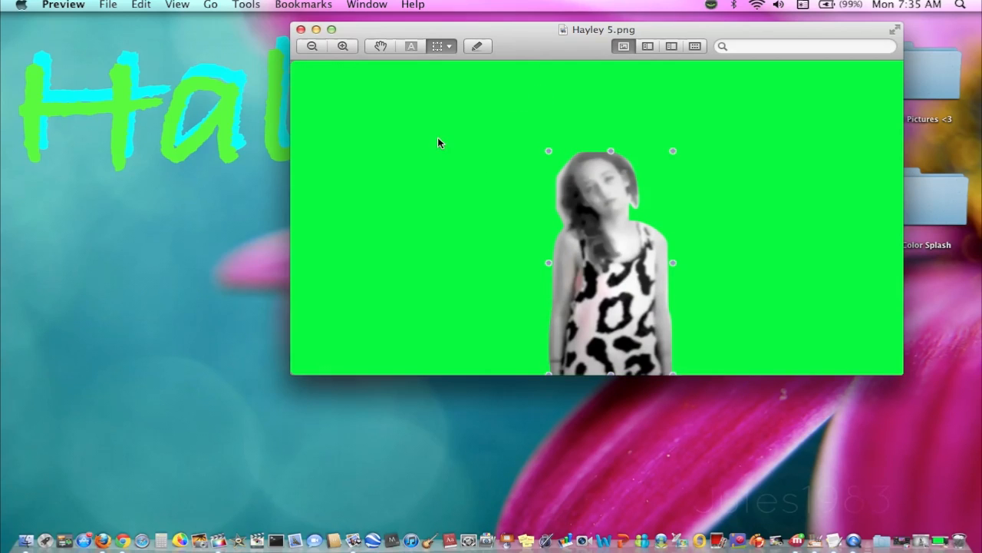
{"action": "left_click", "coordinate": [407, 91]}
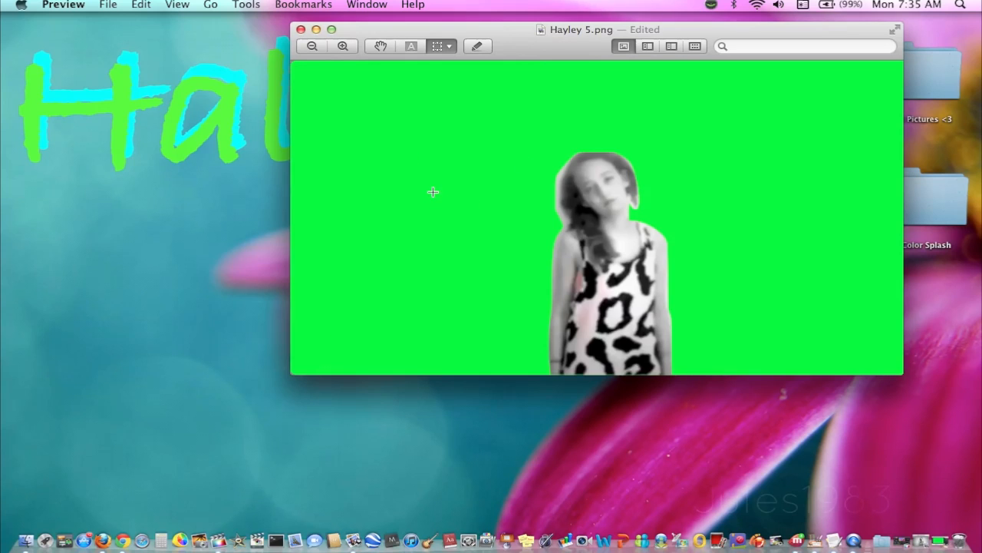
- Save and close Hayley 5.png, and rearrange it and the original screenshot on the desktop
{"action": "key", "text": "super+s"}
{"action": "left_click", "coordinate": [303, 29]}
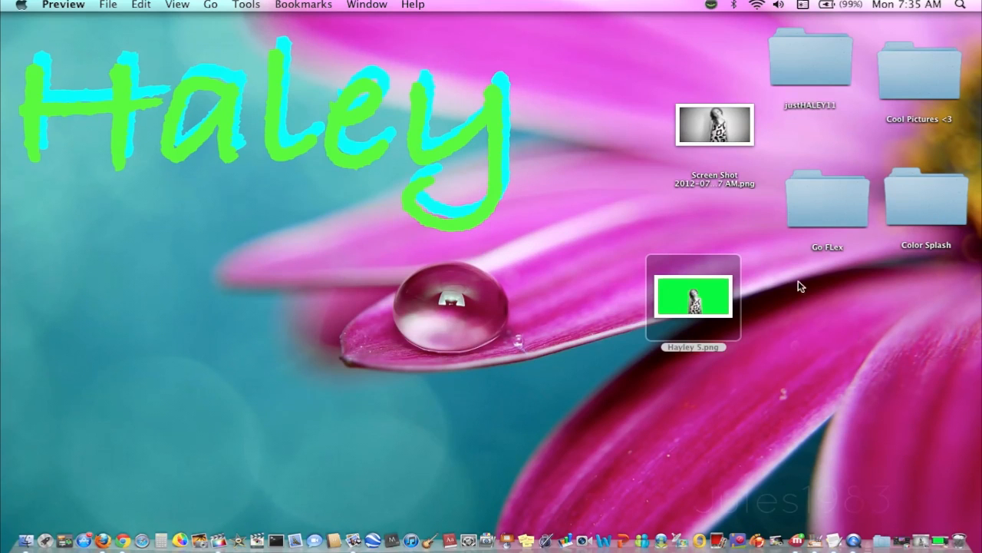
{"action": "left_click_drag", "start_coordinate": [694, 288], "coordinate": [632, 136]}
{"action": "left_click_drag", "start_coordinate": [702, 129], "coordinate": [883, 307]}
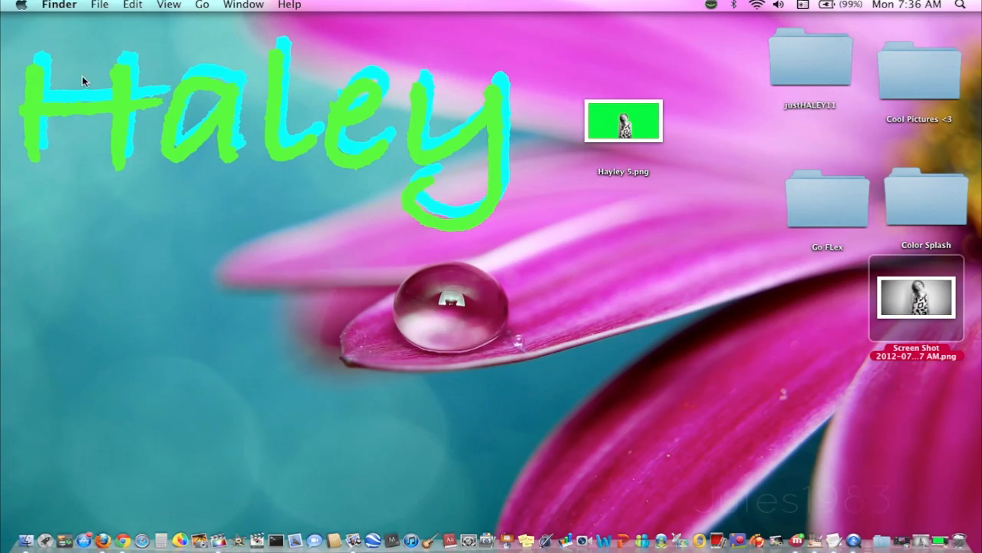
- Switch back to Final Cut Pro, restore its minimised window and reposition it on the screen
{"action": "left_click", "coordinate": [217, 538]}
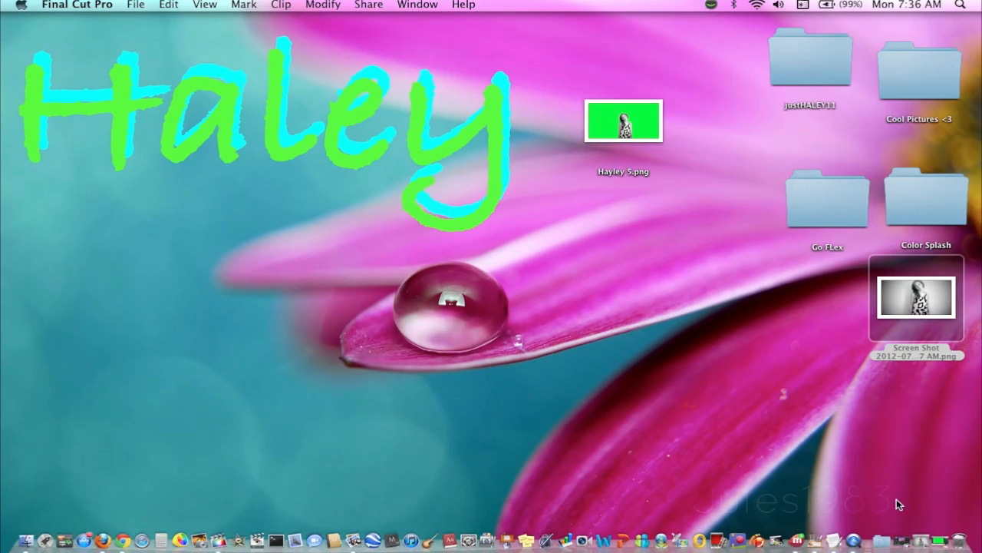
{"action": "left_click", "coordinate": [948, 541]}
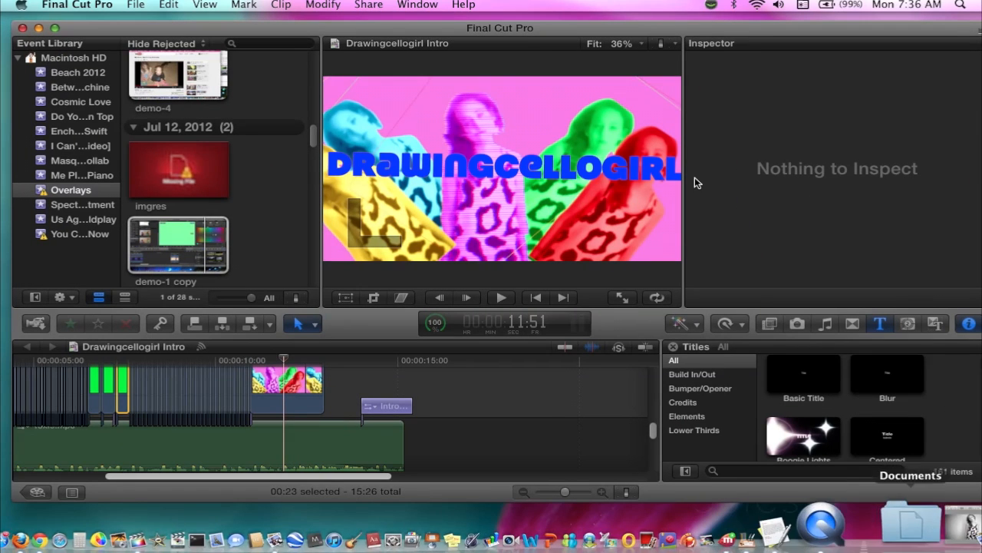
{"action": "left_click_drag", "start_coordinate": [493, 33], "coordinate": [502, 92]}
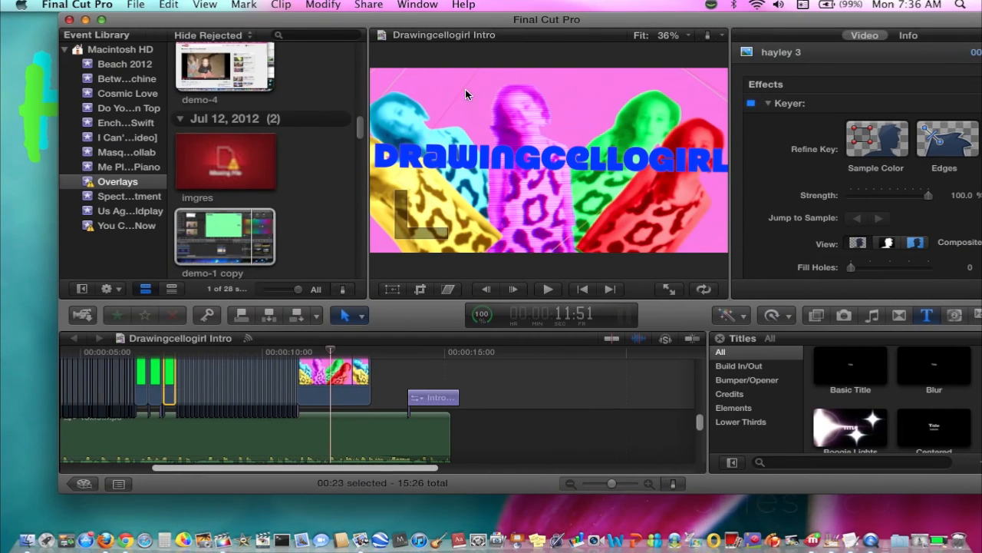
- Create a new project named ksfgksfkFEF from the Project Library, keeping Overlays as its default event
{"action": "left_click", "coordinate": [439, 347]}
{"action": "left_click", "coordinate": [85, 484]}
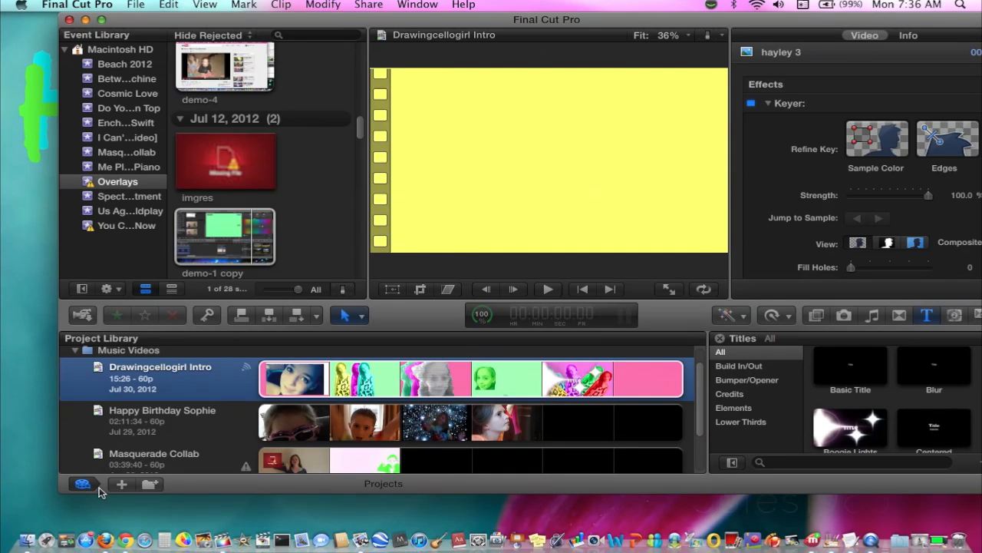
{"action": "left_click", "coordinate": [120, 484]}
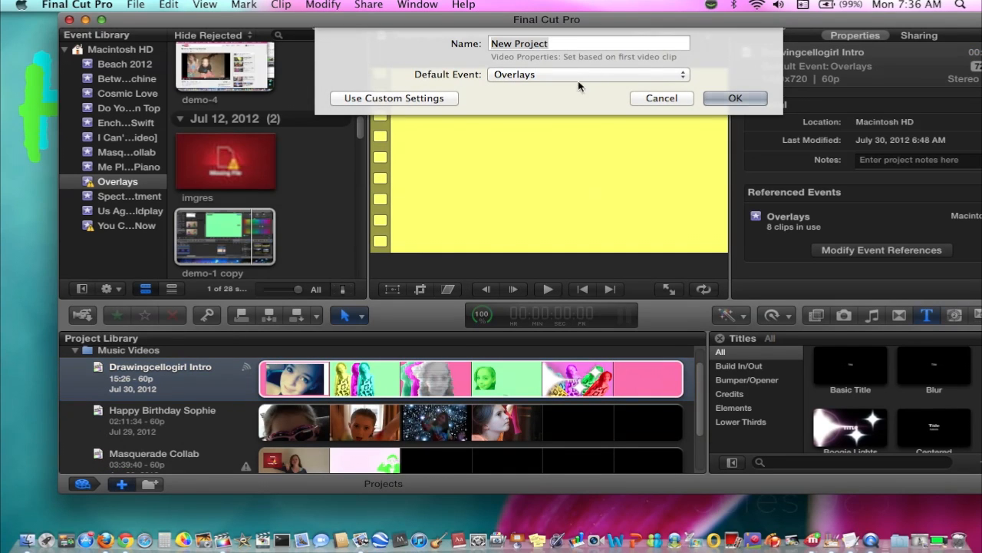
{"action": "left_click", "coordinate": [569, 44]}
{"action": "triple_click", "coordinate": [568, 43]}
{"action": "type", "text": "ksfgksfkFEF"}
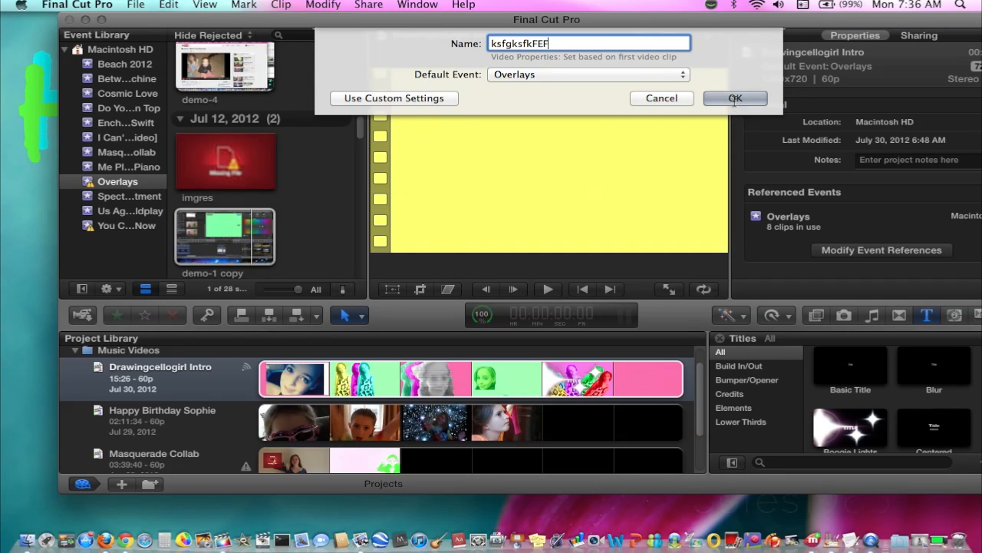
{"action": "left_click", "coordinate": [735, 98]}
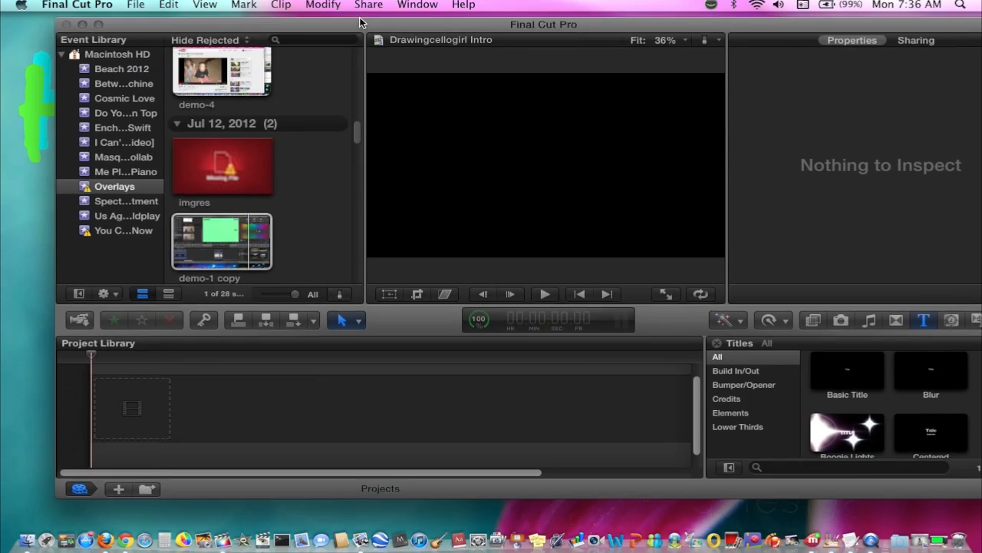
- Add the Hayley 5 image from the desktop to the start of the timeline, accepting 1080p HD, 1920x1080 and 23.98p video properties
{"action": "left_click_drag", "start_coordinate": [360, 20], "coordinate": [346, 116]}
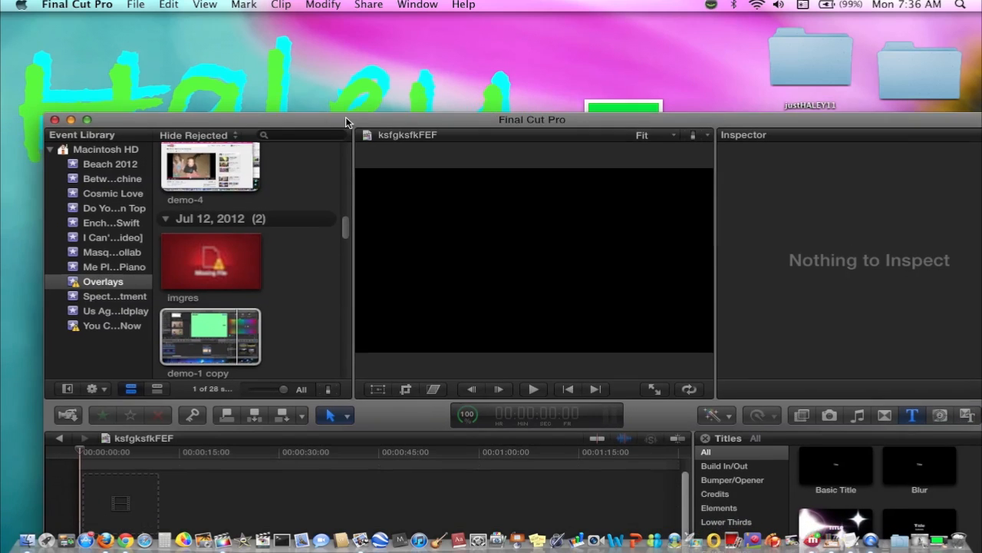
{"action": "left_click_drag", "start_coordinate": [649, 114], "coordinate": [114, 492]}
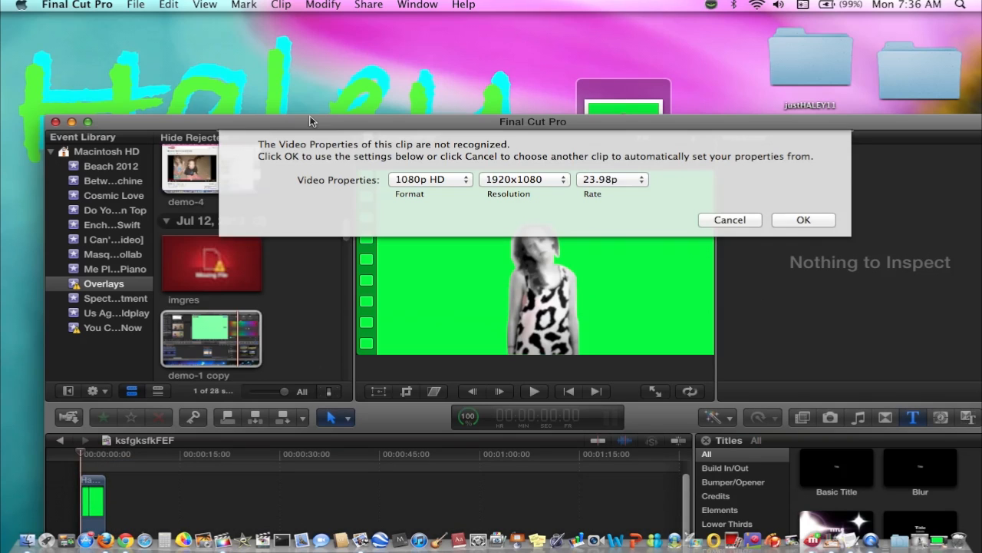
{"action": "left_click", "coordinate": [798, 220]}
{"action": "left_click", "coordinate": [798, 219]}
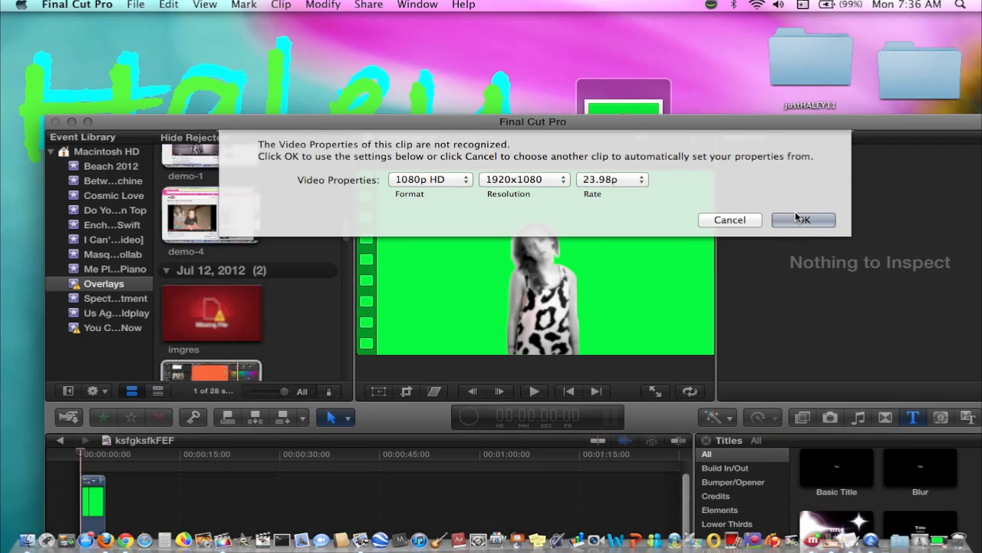
{"action": "left_click_drag", "start_coordinate": [678, 116], "coordinate": [654, 15]}
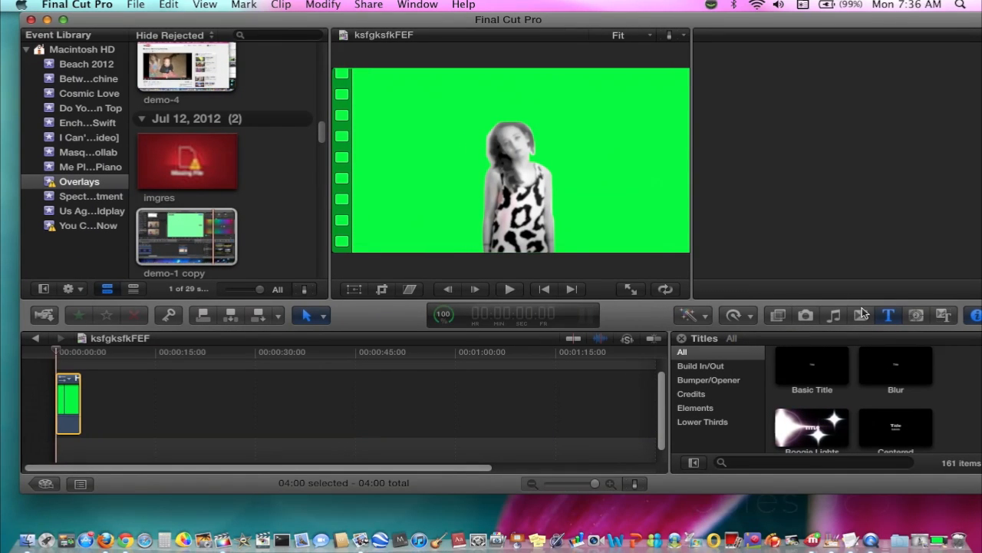
- Show the Hayley 5 clip's settings in the Inspector and apply the Keyer effect from the Keying category to it
{"action": "left_click", "coordinate": [975, 315]}
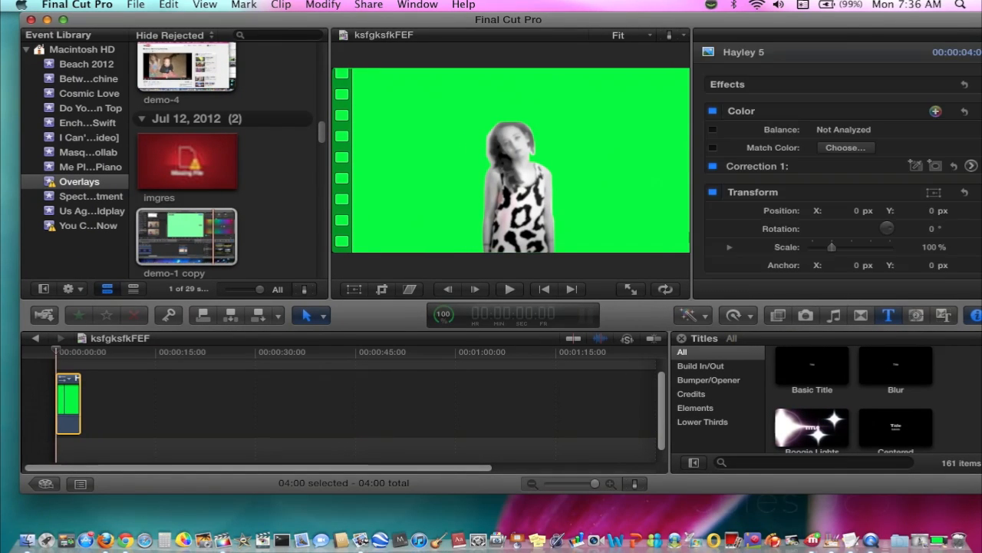
{"action": "left_click", "coordinate": [780, 316]}
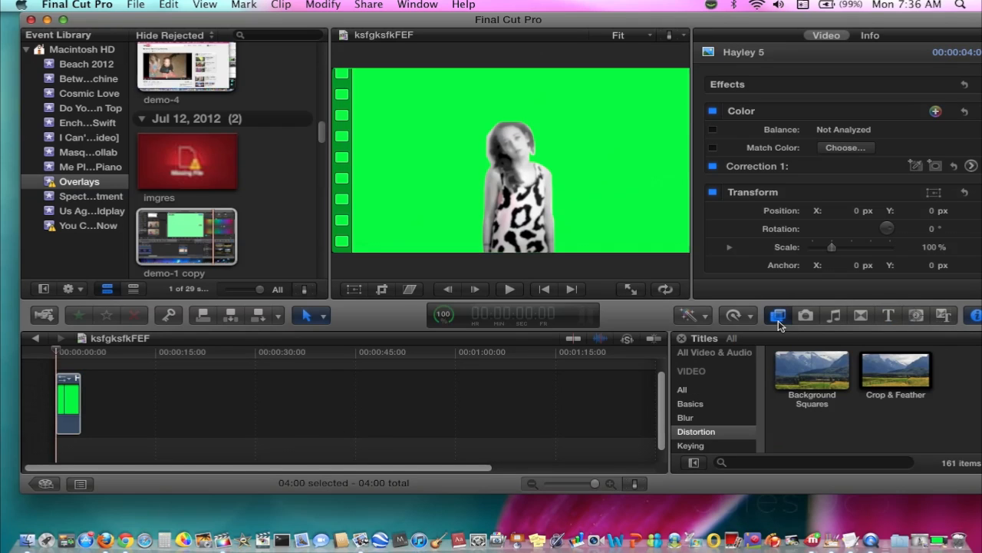
{"action": "left_click", "coordinate": [708, 446]}
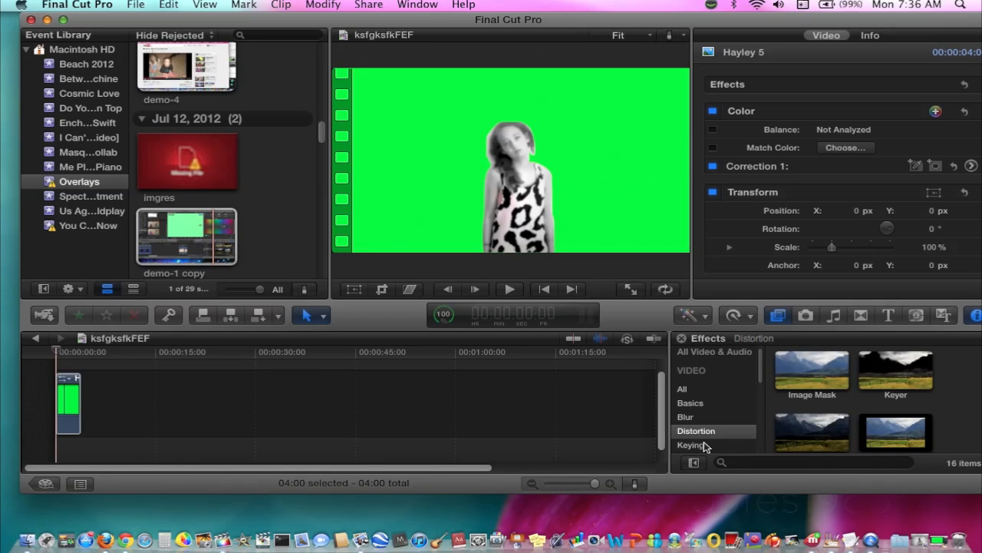
{"action": "left_click_drag", "start_coordinate": [899, 376], "coordinate": [63, 392]}
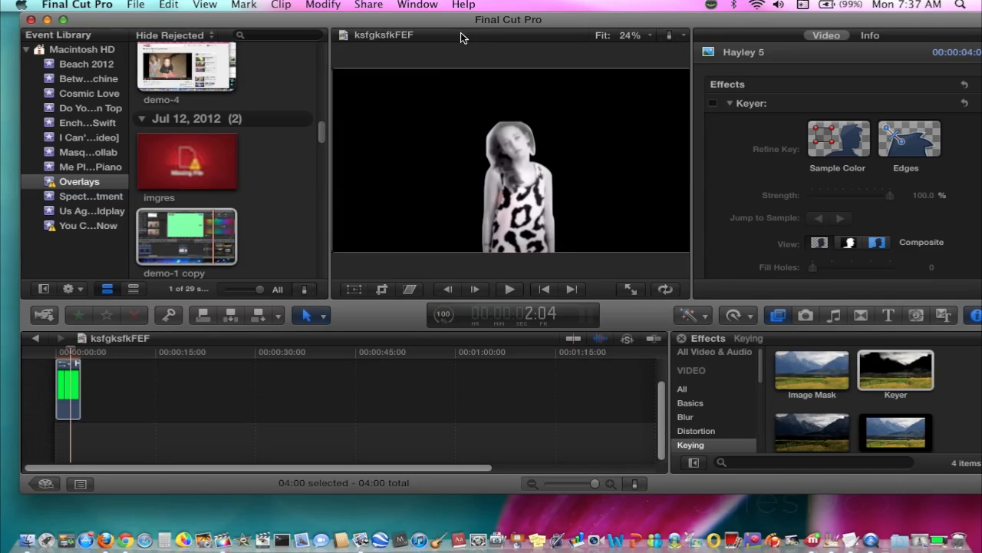
- Transform the keyed clip in the viewer, enlarging the girl slightly and moving her to the left part of the frame
{"action": "left_click", "coordinate": [355, 289]}
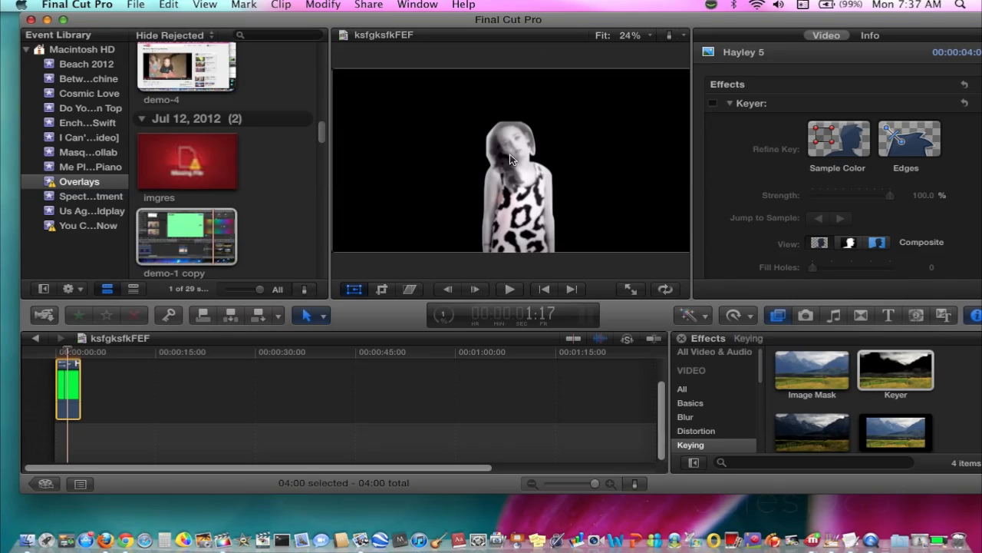
{"action": "left_click_drag", "start_coordinate": [509, 159], "coordinate": [649, 248]}
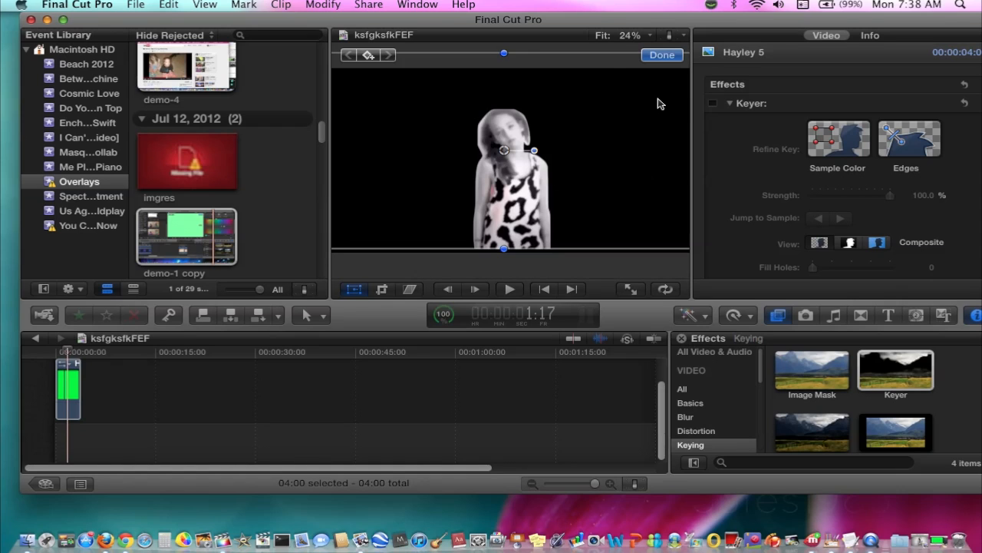
{"action": "left_click_drag", "start_coordinate": [660, 104], "coordinate": [461, 116]}
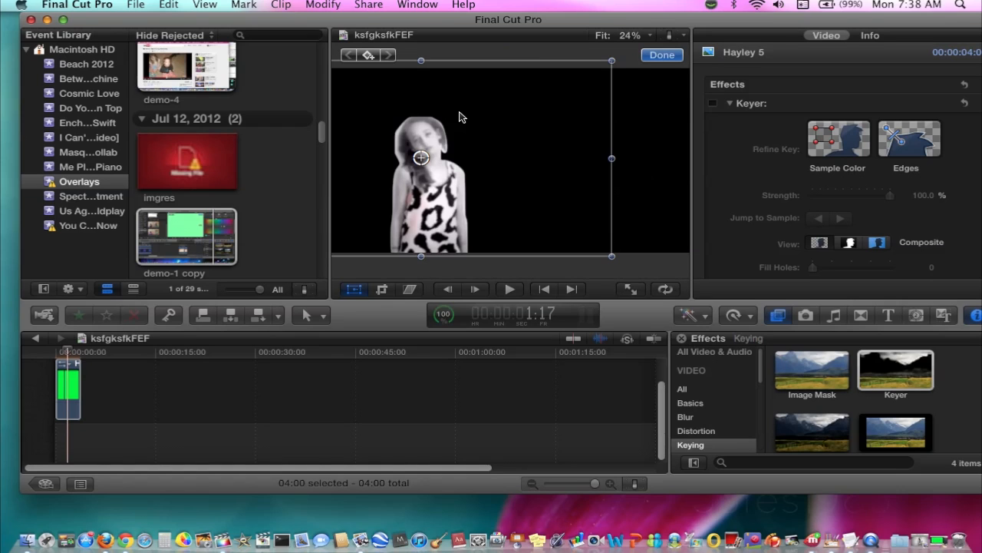